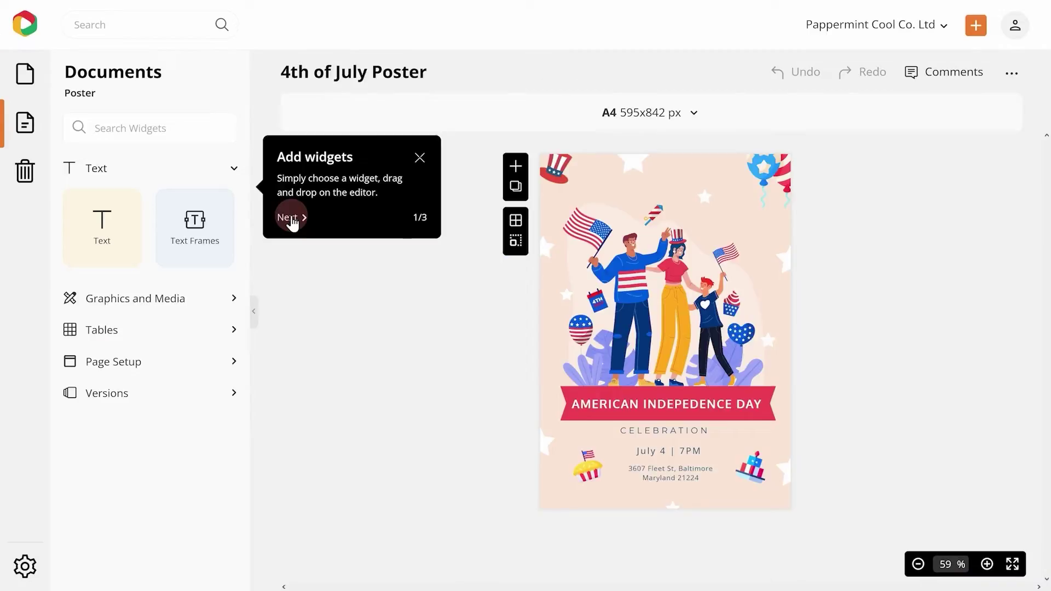
# Step: Open the animated '10 Best Places to Explore This Summer' Instagram Post template in the editor
pyautogui.click(291, 216)
pyautogui.click(371, 364)
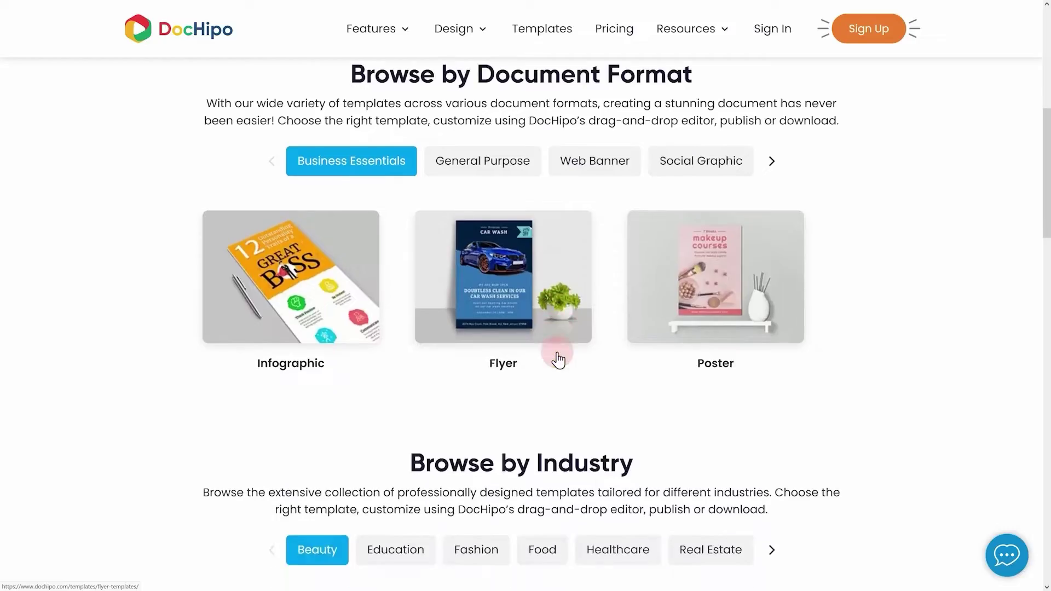
pyautogui.scroll(-3, 558, 361)
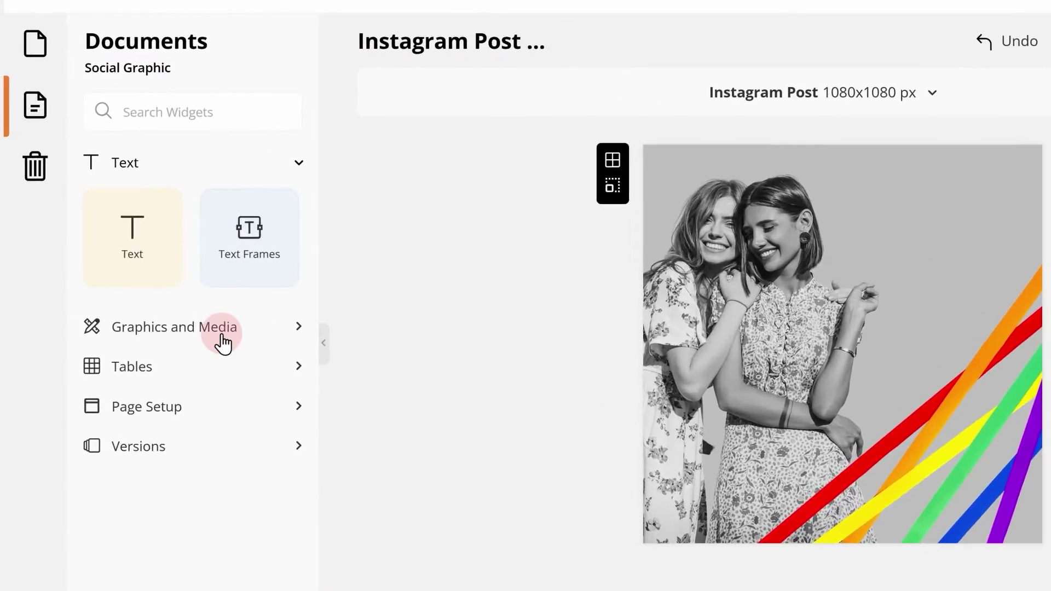
# Step: Add the Pride Day 'Love Wins' sticker to the top-right corner of the photo
pyautogui.click(184, 306)
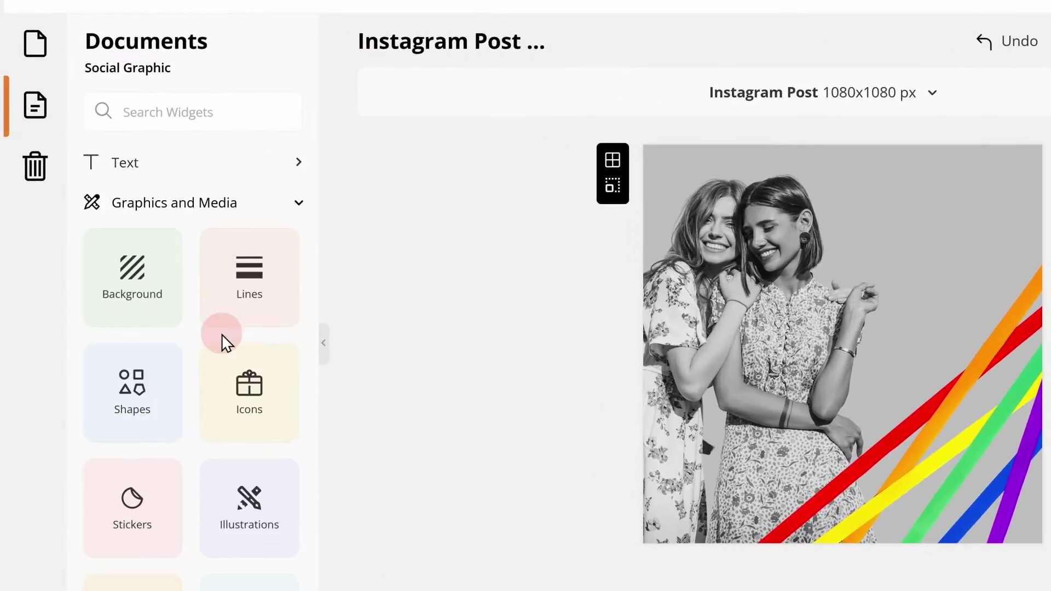
pyautogui.click(166, 553)
pyautogui.click(280, 205)
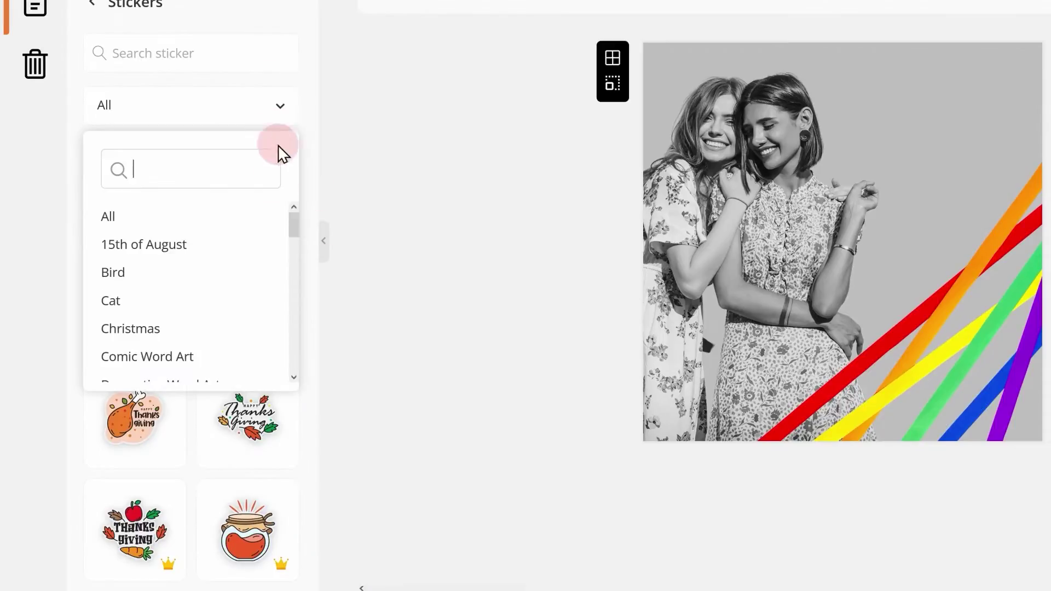
pyautogui.moveTo(294, 224); pyautogui.dragTo(301, 341)
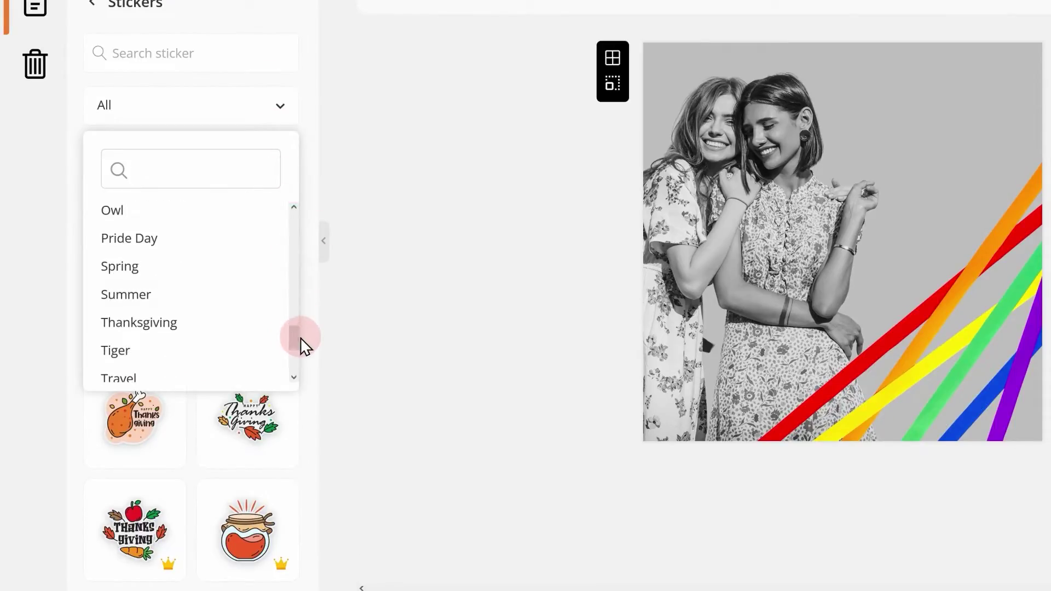
pyautogui.click(147, 239)
pyautogui.scroll(-5, 307, 195)
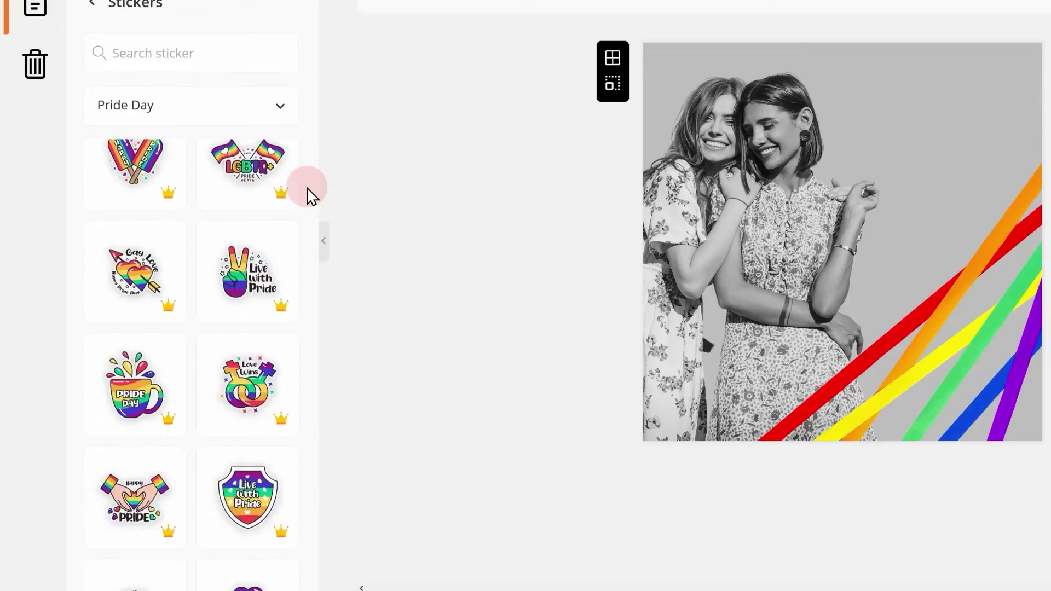
pyautogui.moveTo(249, 386); pyautogui.dragTo(941, 161)
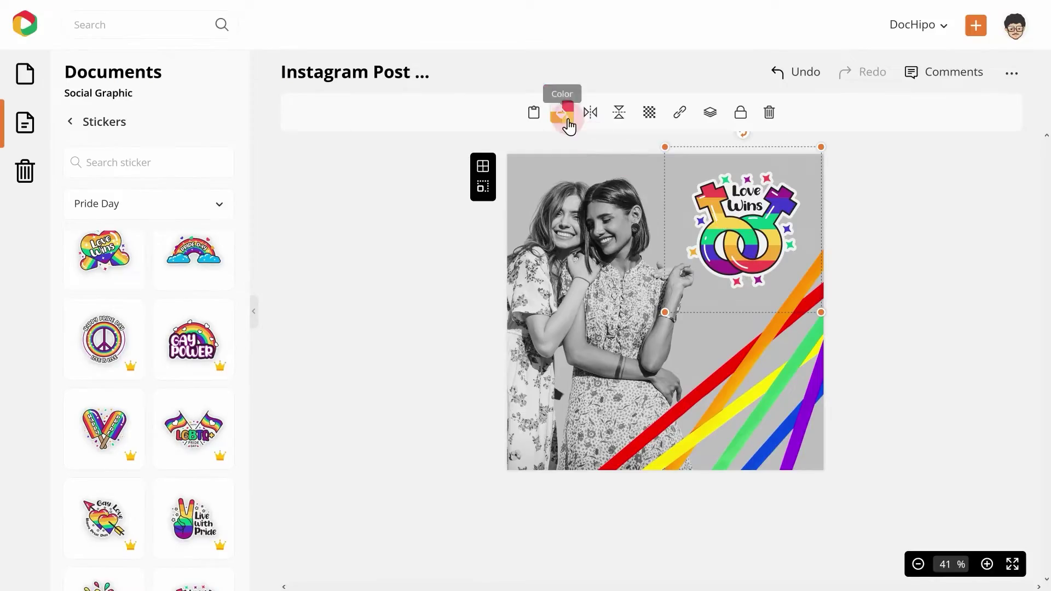
# Step: Review the sticker's colour options and full colour picker, then deselect it
pyautogui.click(568, 122)
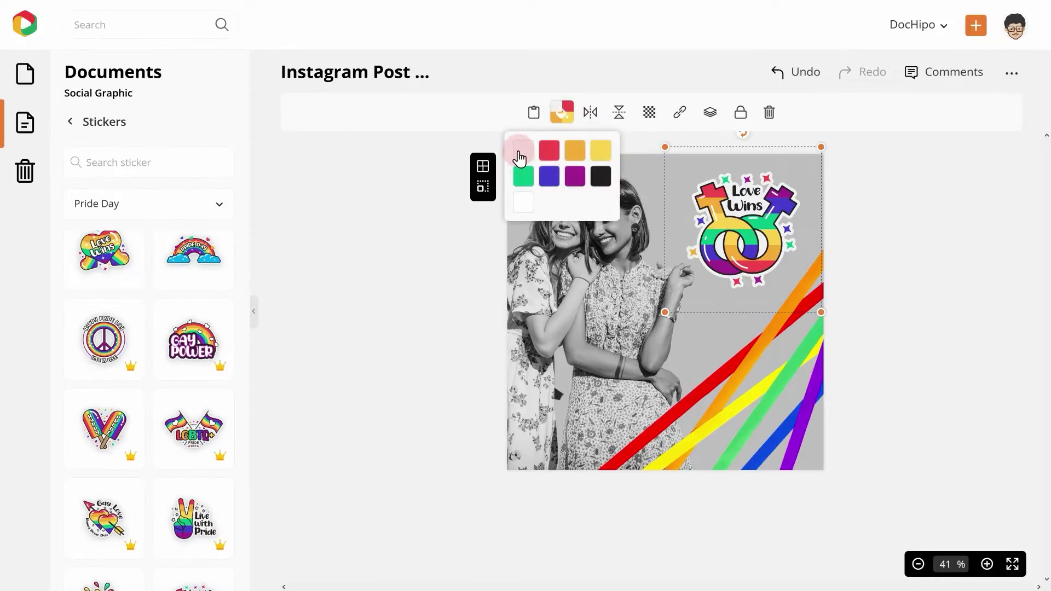
pyautogui.click(521, 157)
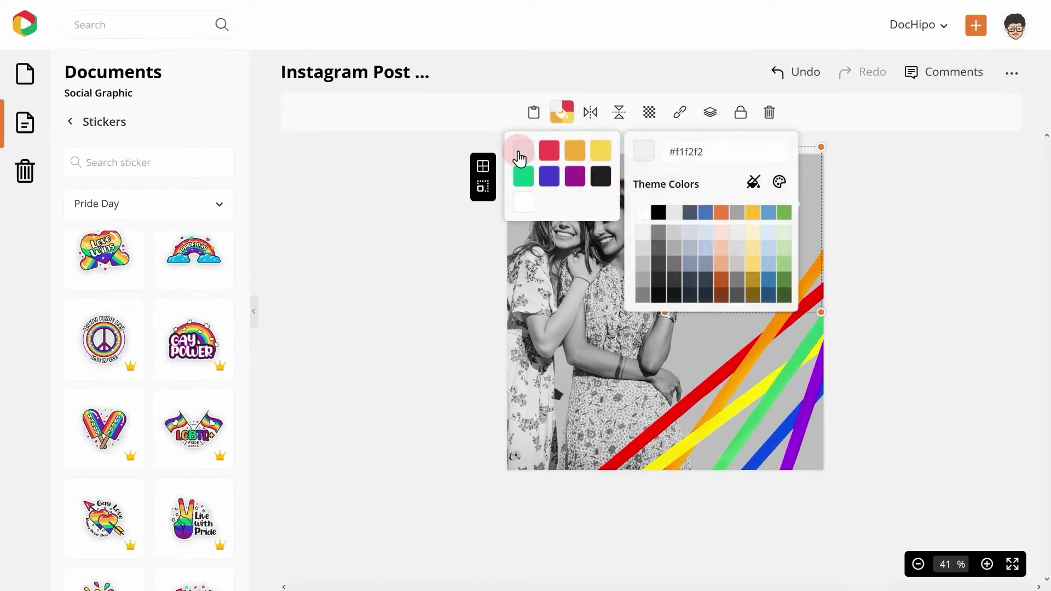
pyautogui.click(490, 265)
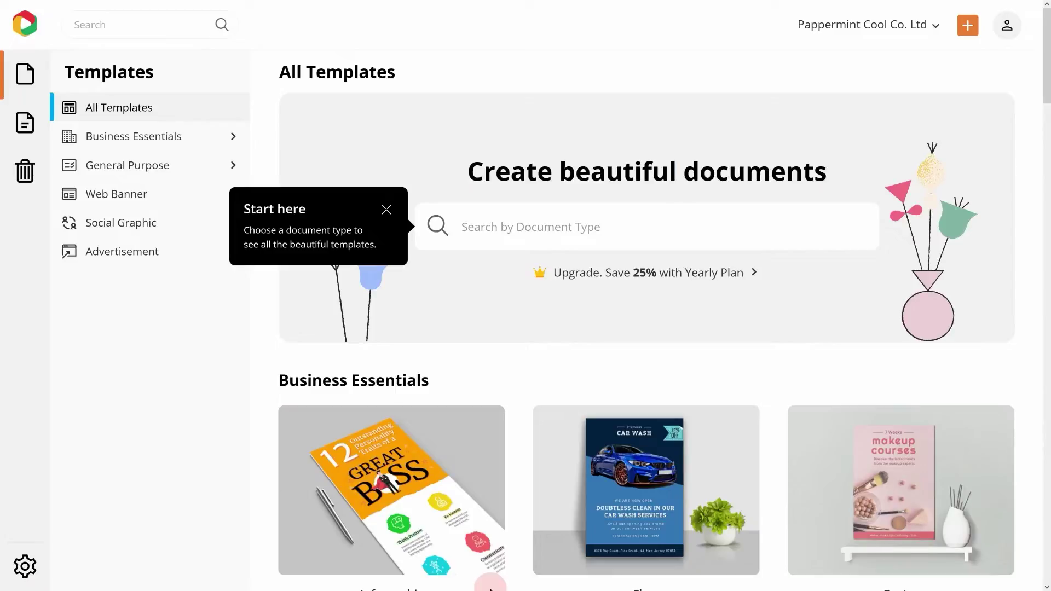
# Step: Create a '4th of July Poster' from a Poster template and advance the product tour to its last tip
pyautogui.click(468, 221)
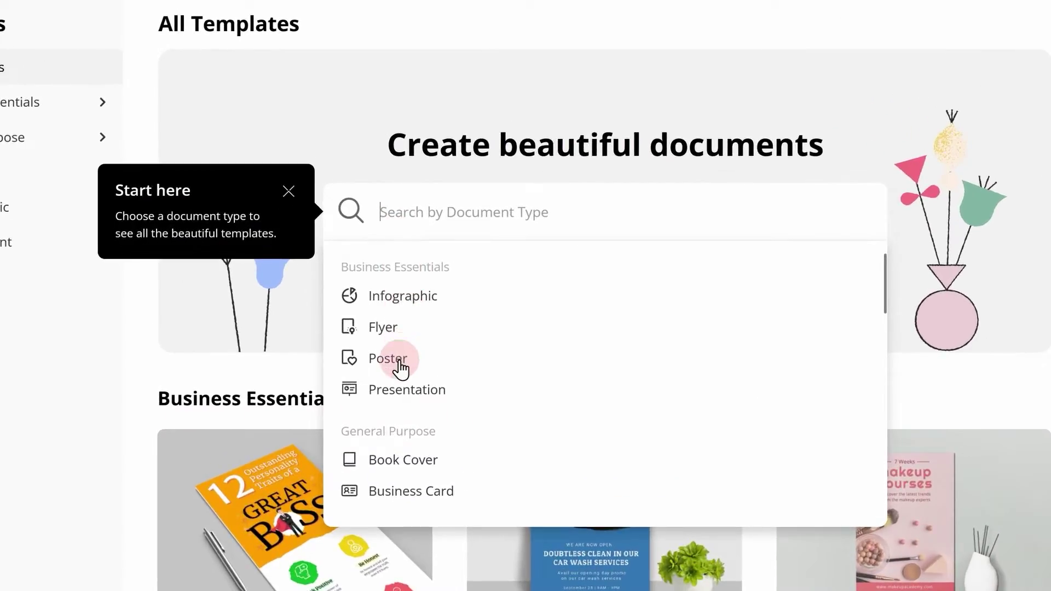
pyautogui.click(399, 361)
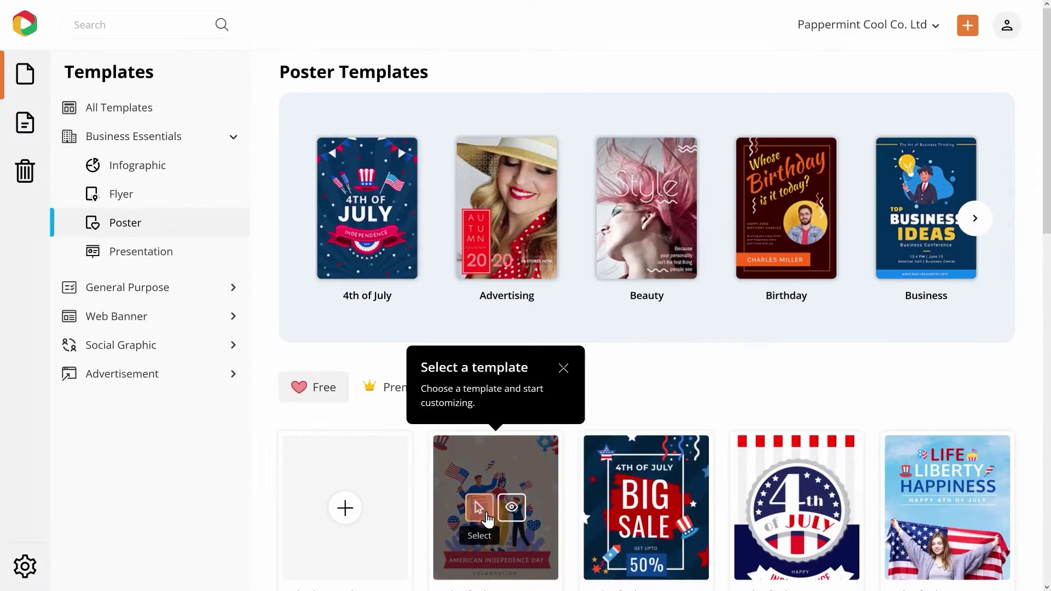
pyautogui.write('er')
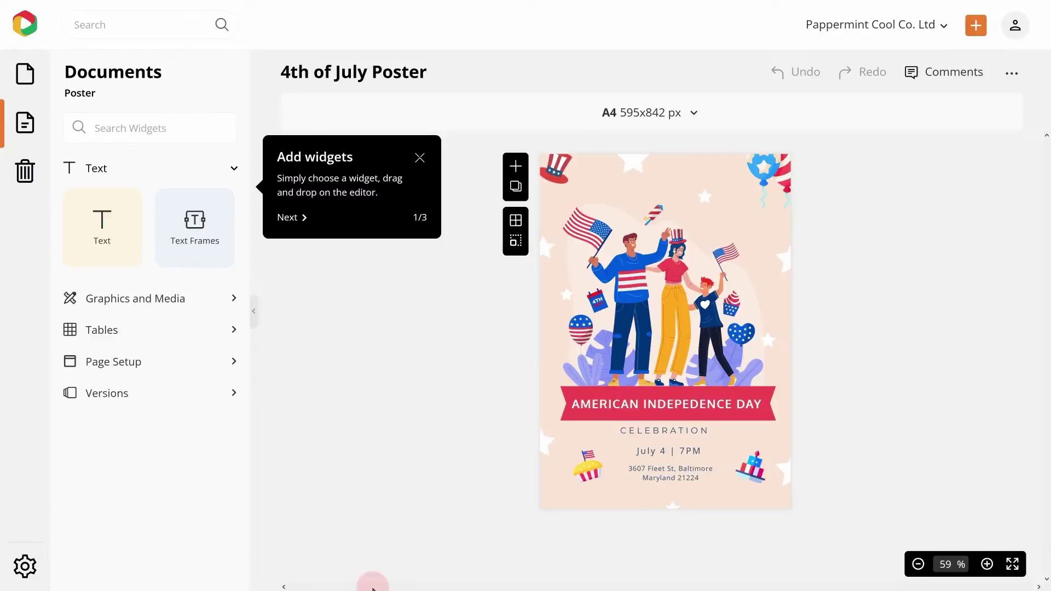
pyautogui.click(290, 217)
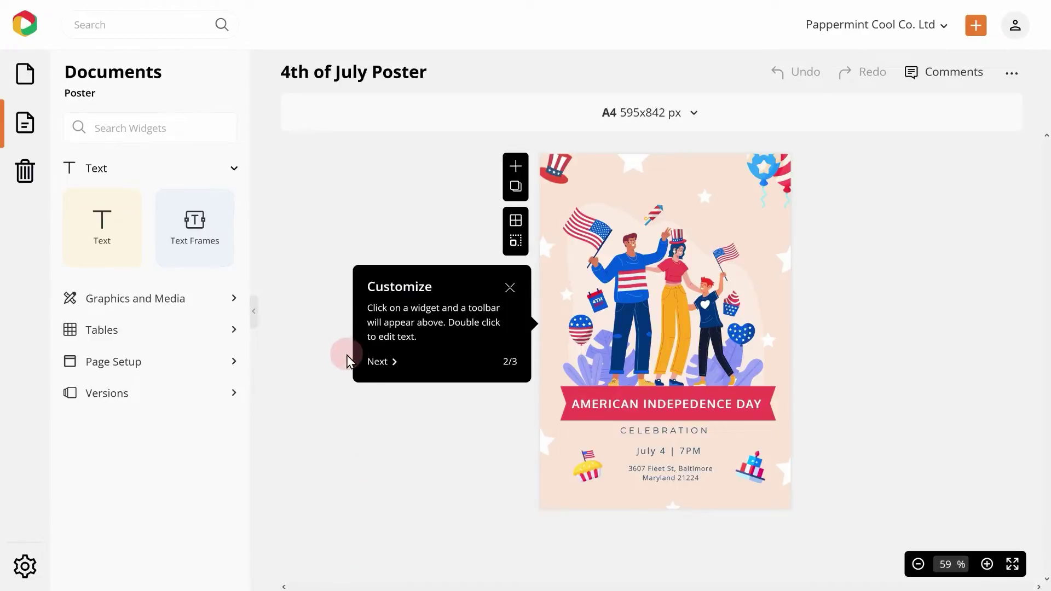
pyautogui.click(377, 363)
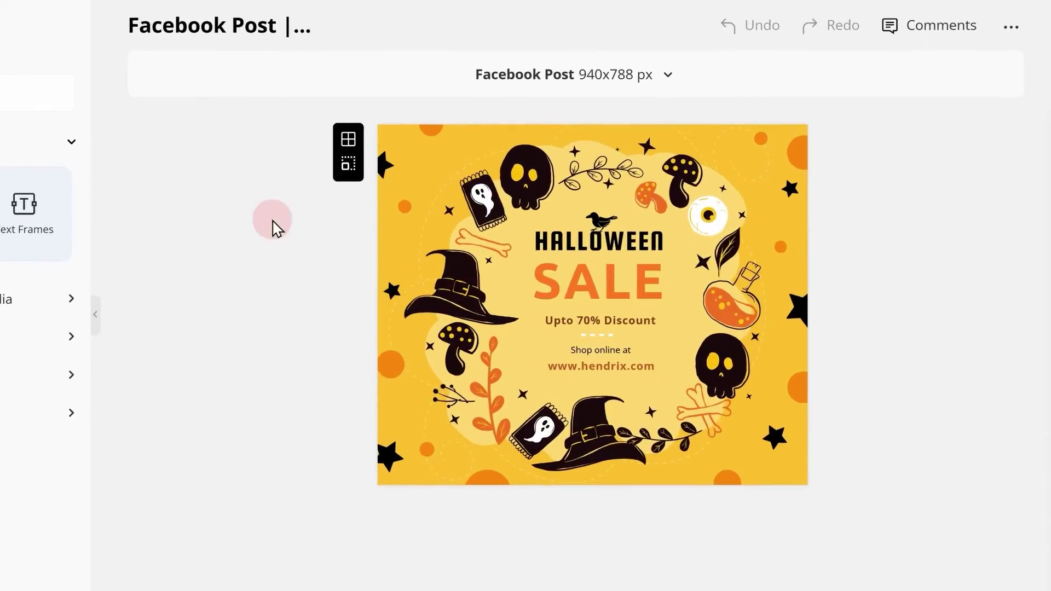
# Step: Resize the Halloween Sale design from Facebook Post to a 1080x1080 Instagram Post
pyautogui.click(463, 187)
pyautogui.click(427, 197)
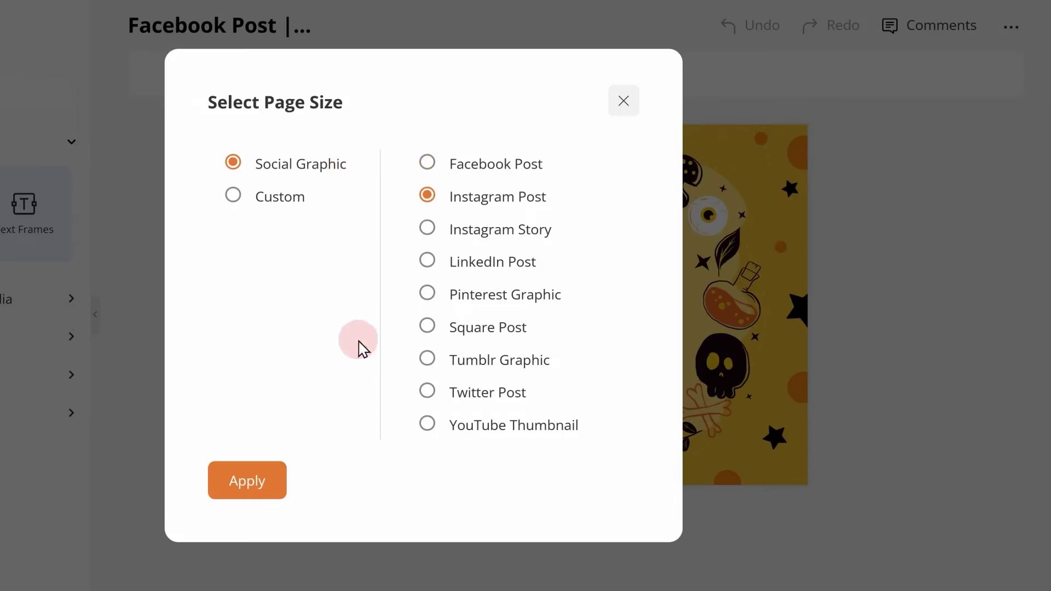
pyautogui.click(265, 497)
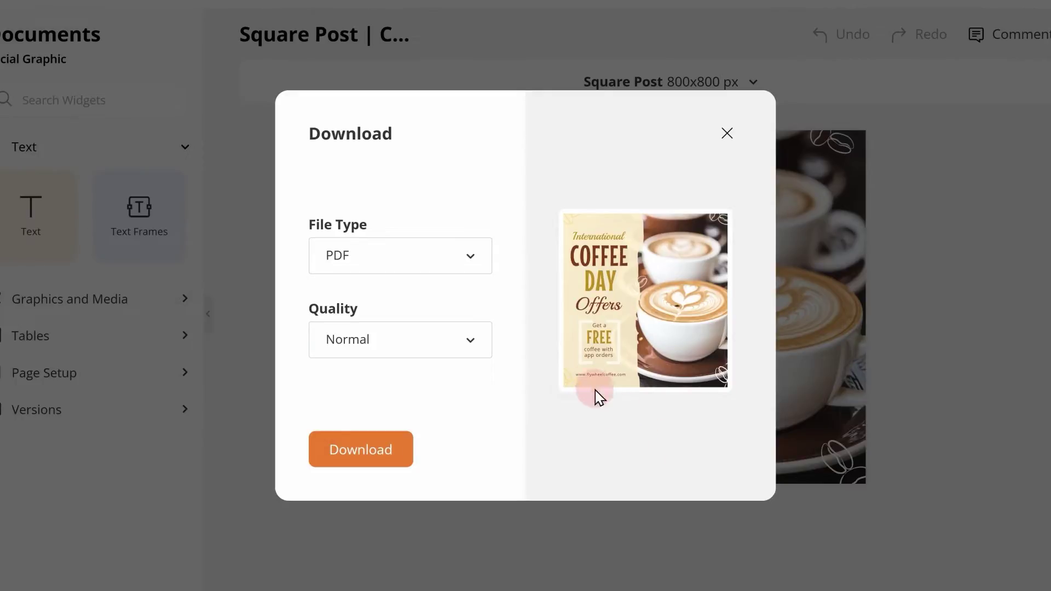
# Step: Set the Coffee Day download format to JPG and list its Normal, Medium and High quality options
pyautogui.click(471, 257)
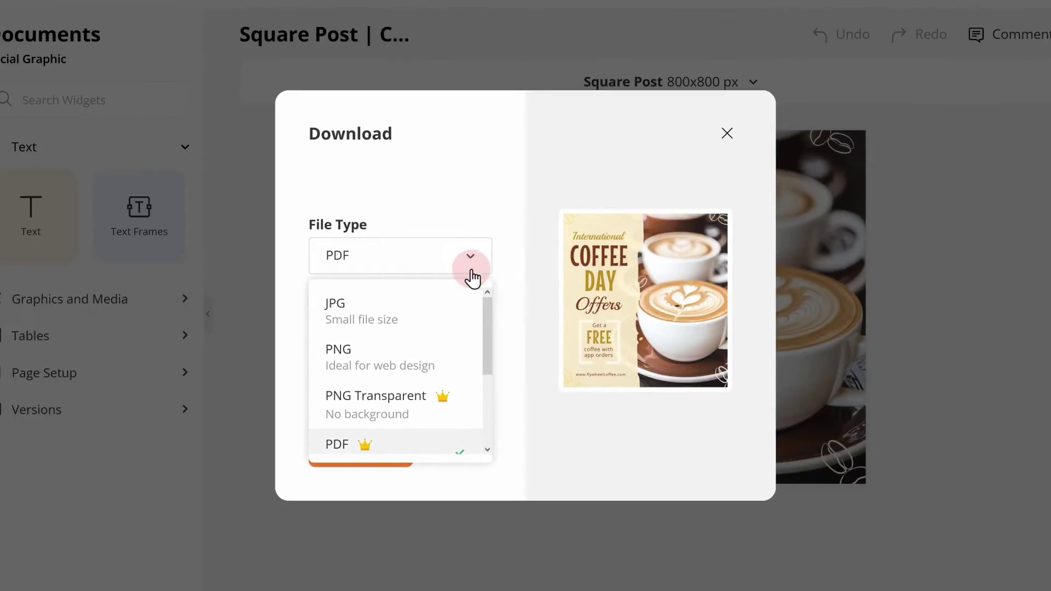
pyautogui.click(470, 318)
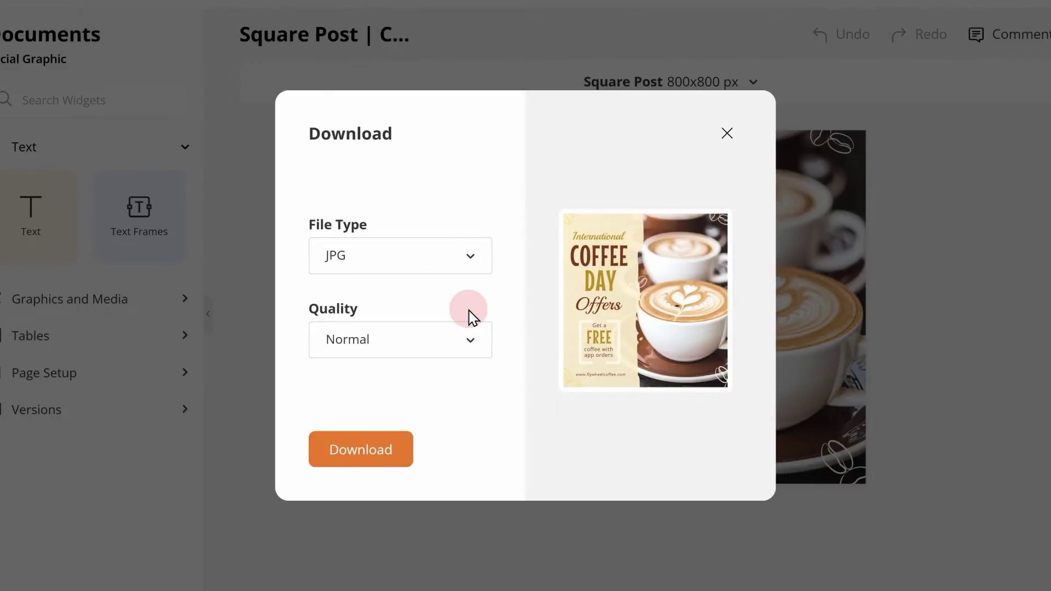
pyautogui.click(470, 344)
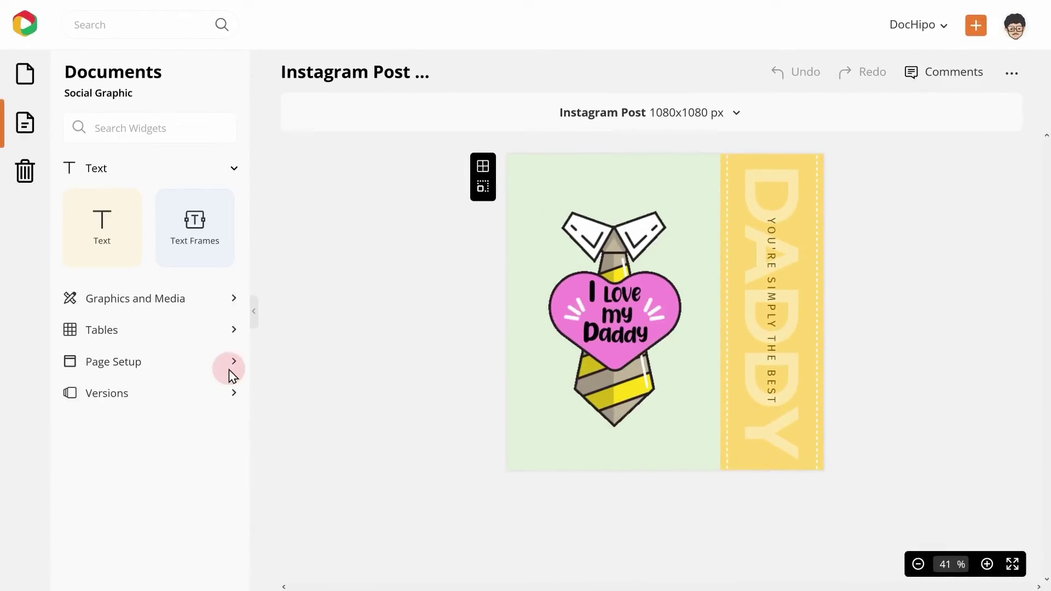
# Step: Filter the Animations library in Graphics and Media to the Father's Day category
pyautogui.click(171, 308)
pyautogui.scroll(-3, 169, 307)
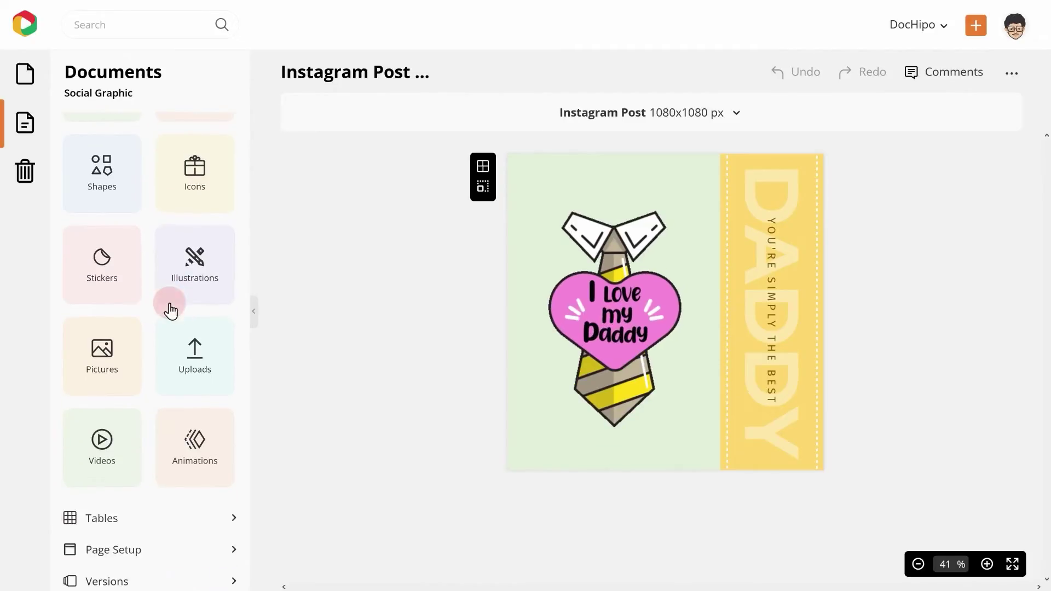
pyautogui.click(169, 467)
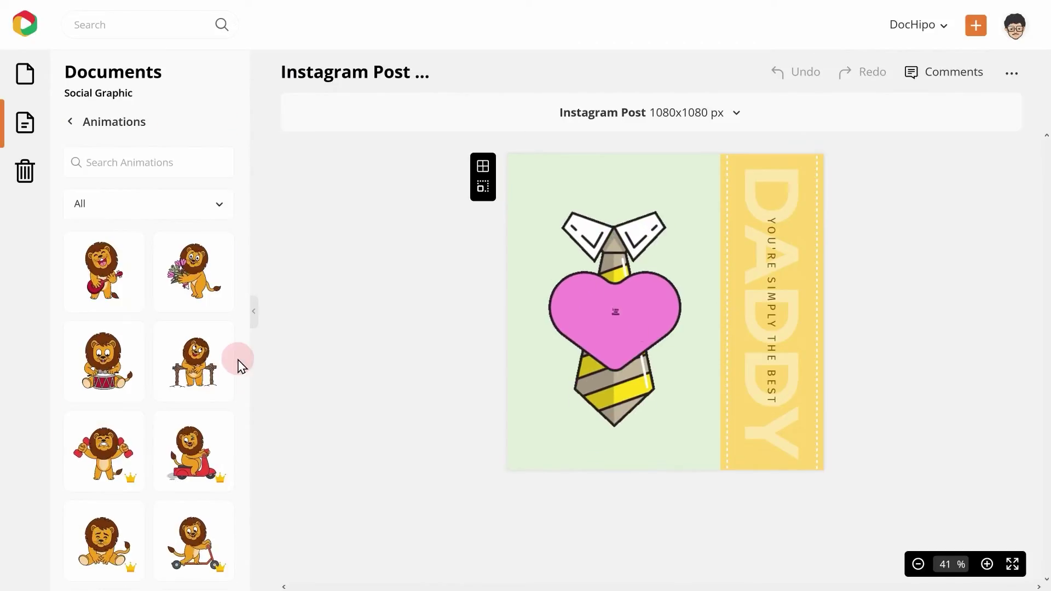
pyautogui.click(208, 204)
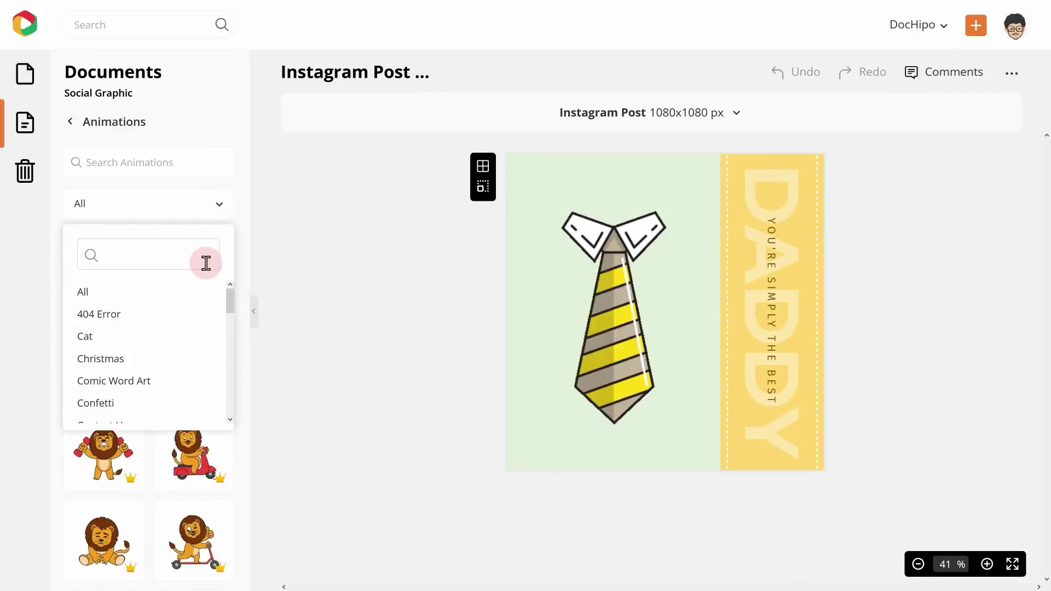
pyautogui.scroll(-2, 183, 307)
pyautogui.click(180, 373)
pyautogui.moveTo(198, 298)
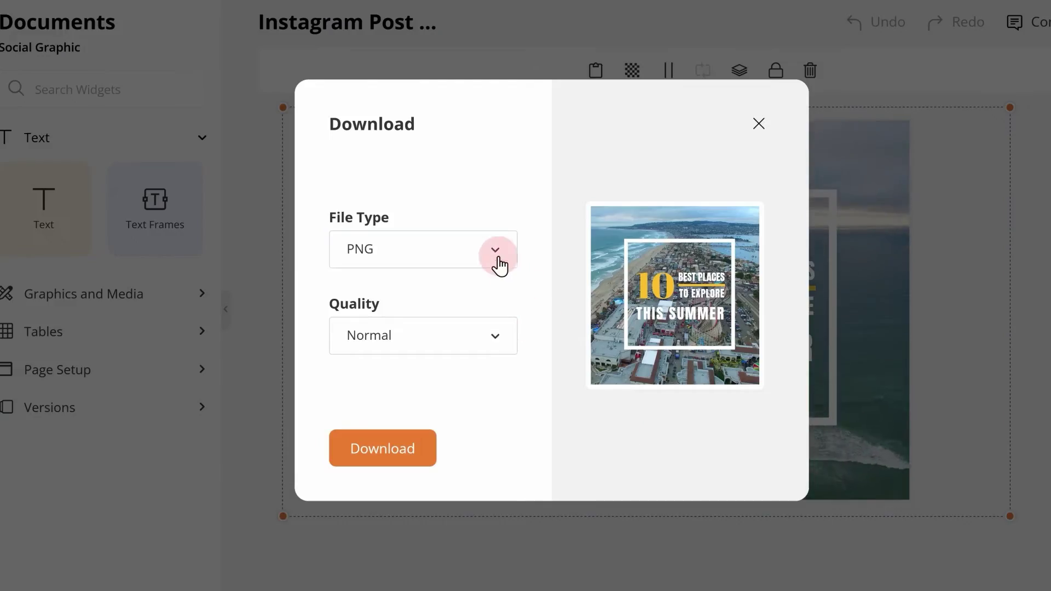
# Step: Choose MP4 as the download file type for the 10 Best Places design
pyautogui.click(495, 250)
pyautogui.moveTo(515, 324); pyautogui.dragTo(514, 411)
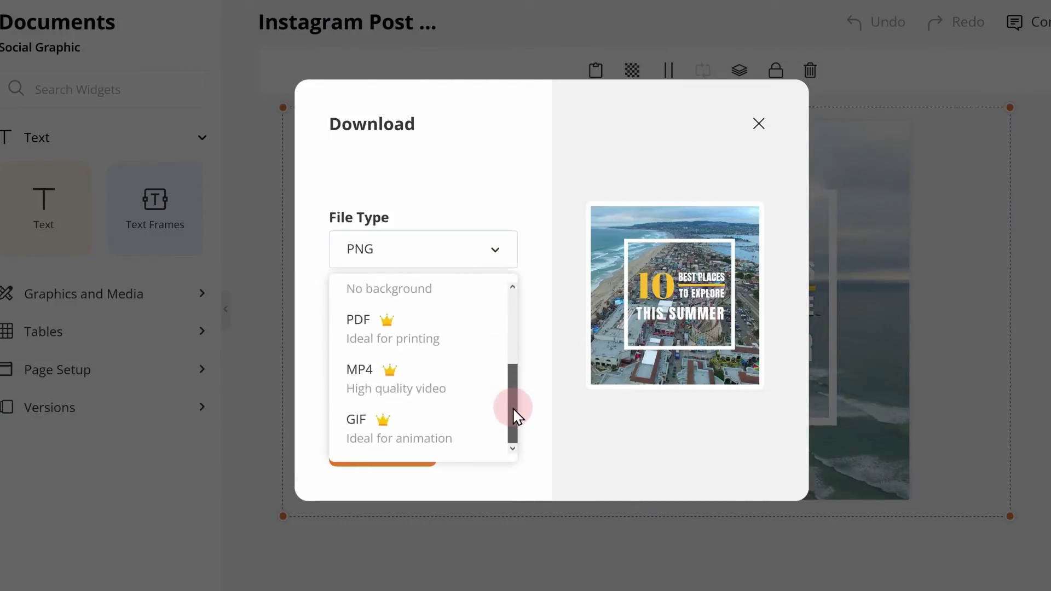
pyautogui.click(434, 390)
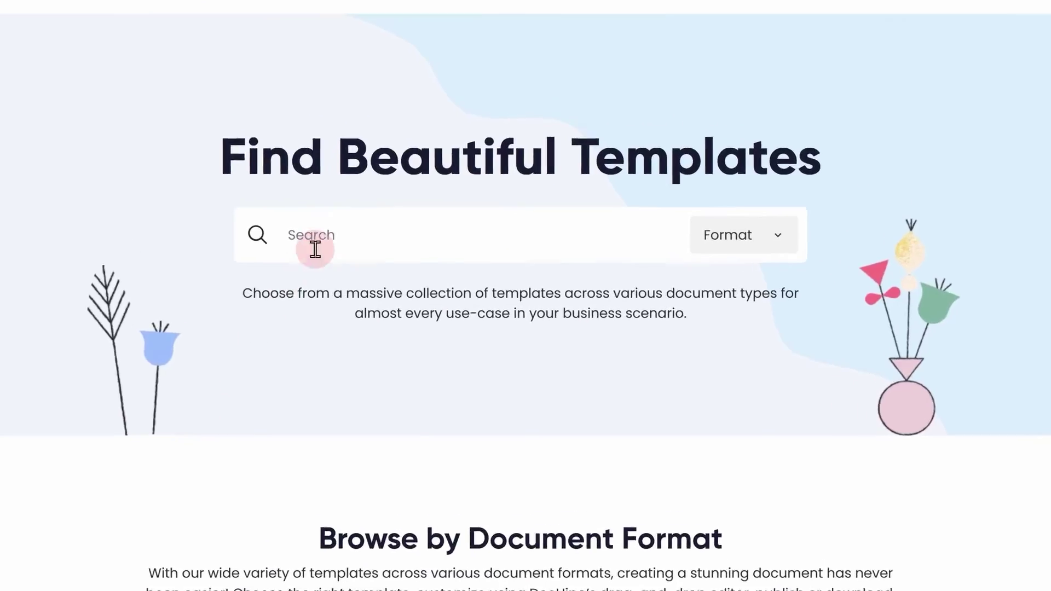
# Step: Browse the template formats in the website's template search Format list, then close it
pyautogui.click(317, 241)
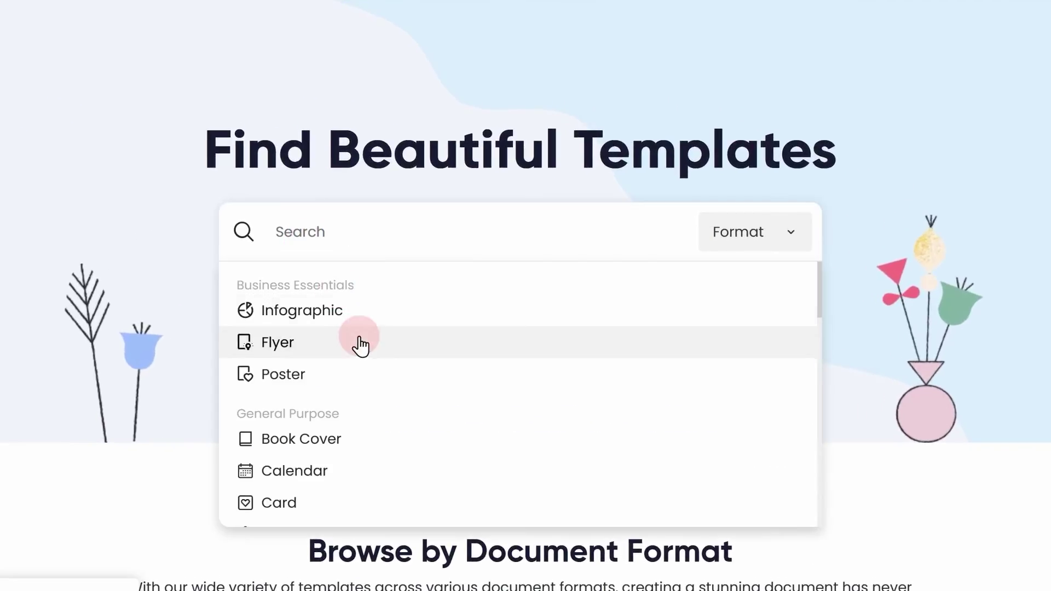
pyautogui.scroll(-15, 364, 386)
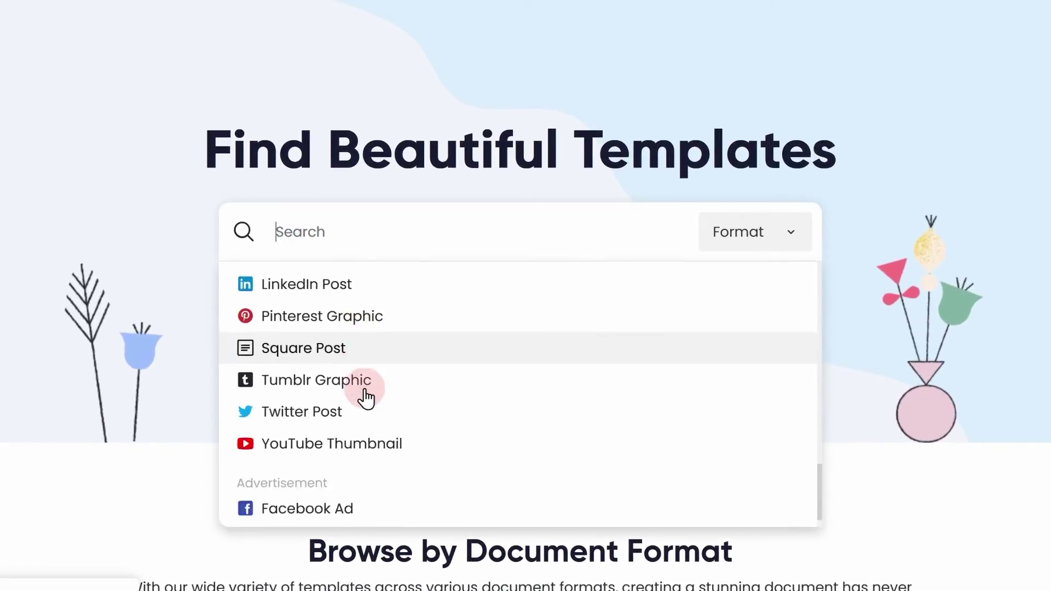
pyautogui.scroll(15, 365, 398)
pyautogui.scroll(-5, 364, 398)
pyautogui.scroll(5, 365, 398)
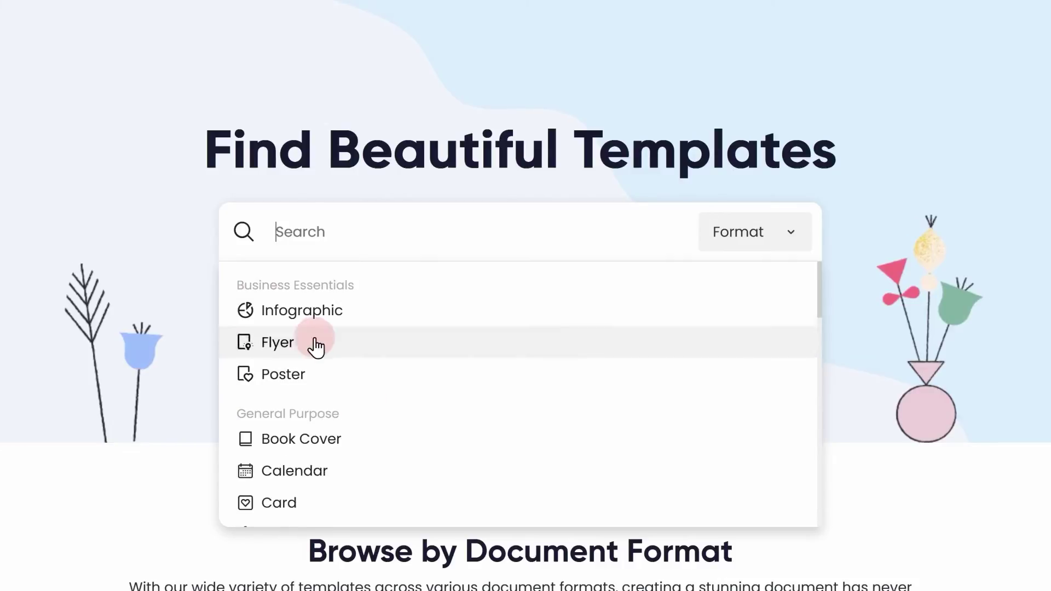
pyautogui.click(208, 255)
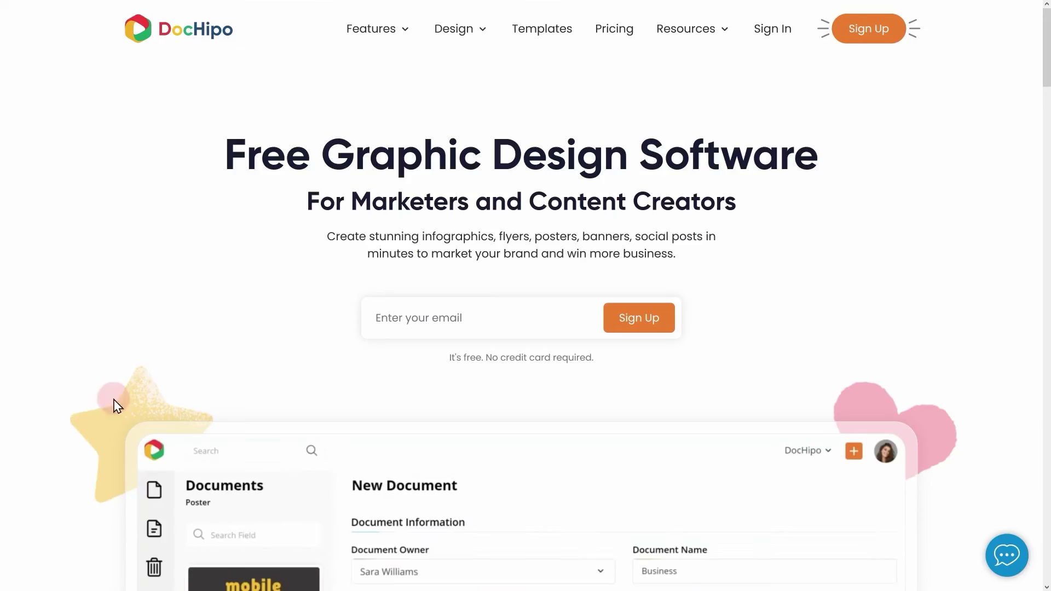
# Step: Open the 15th of August Square Post template from Browse by Occasion in the editor
pyautogui.click(541, 32)
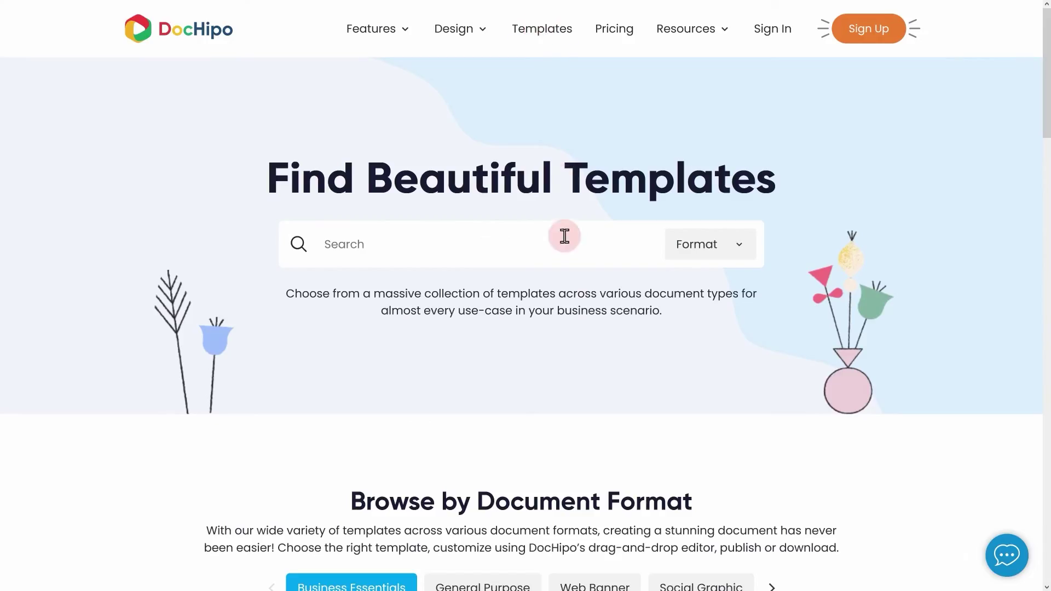
pyautogui.scroll(-5, 553, 310)
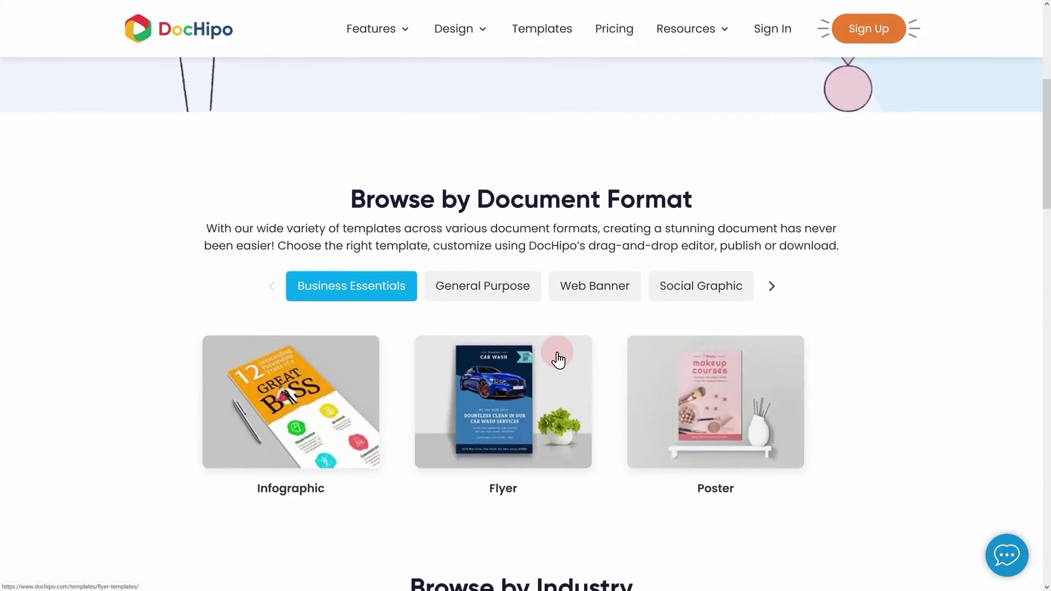
pyautogui.scroll(-14, 558, 360)
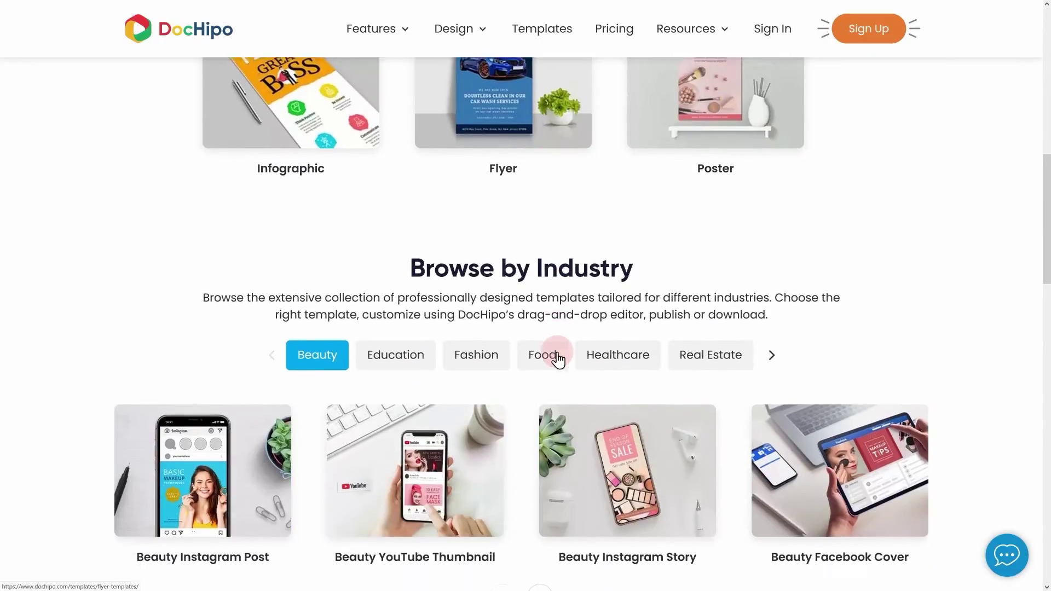
pyautogui.click(558, 361)
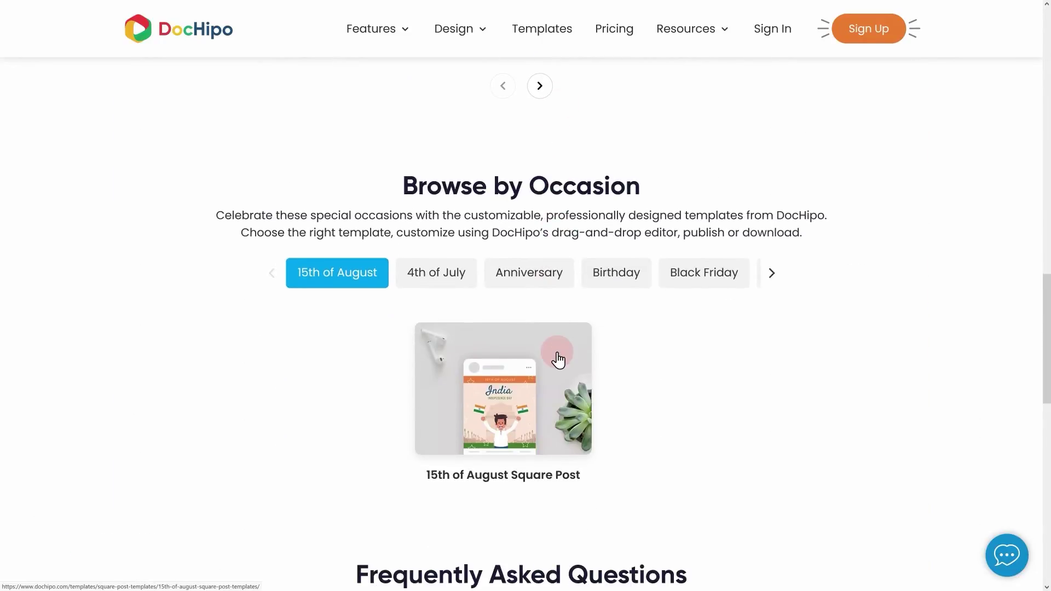
pyautogui.scroll(-7, 574, 311)
pyautogui.click(623, 305)
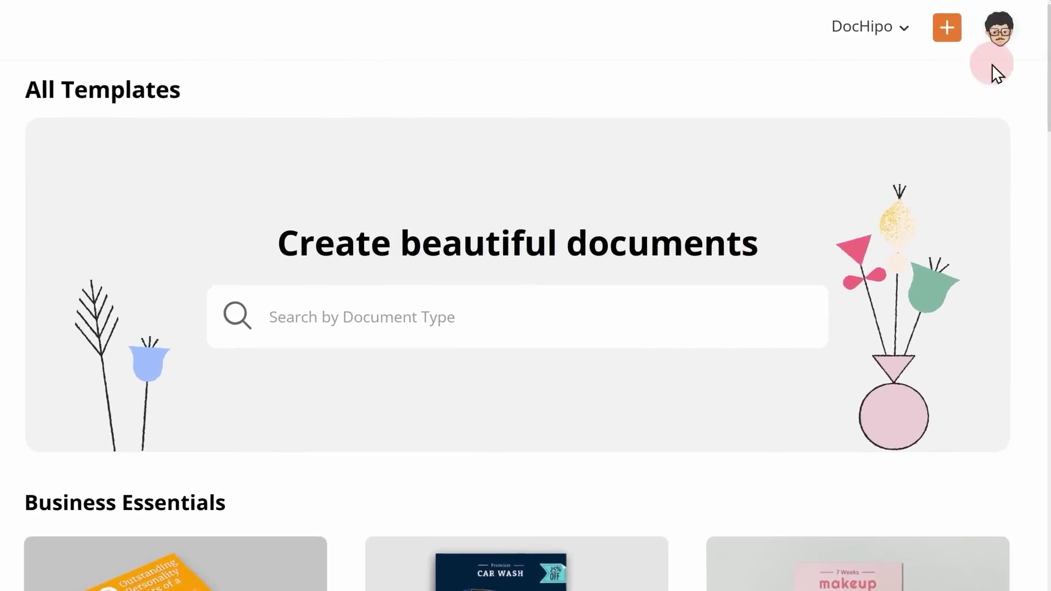
# Step: Open the Change Email form under Security in the account's Personal Settings
pyautogui.click(992, 64)
pyautogui.click(933, 253)
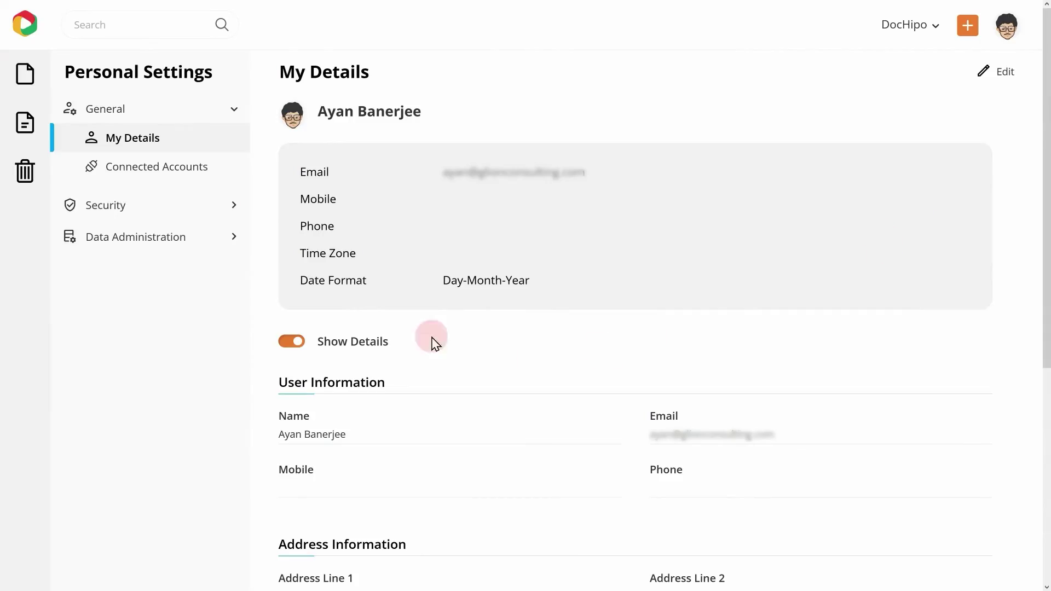
pyautogui.click(117, 206)
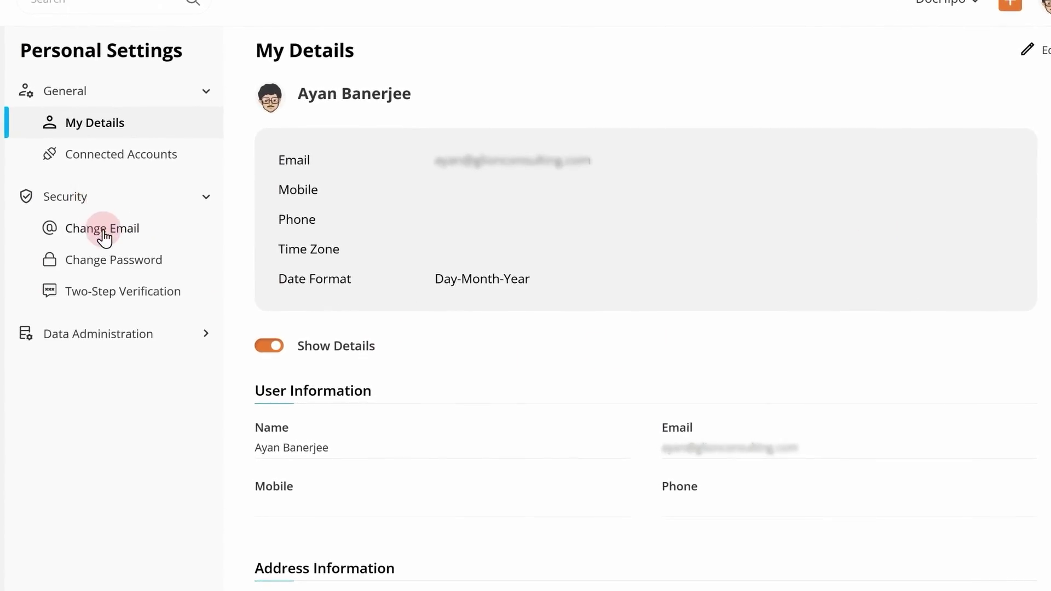
pyautogui.click(104, 230)
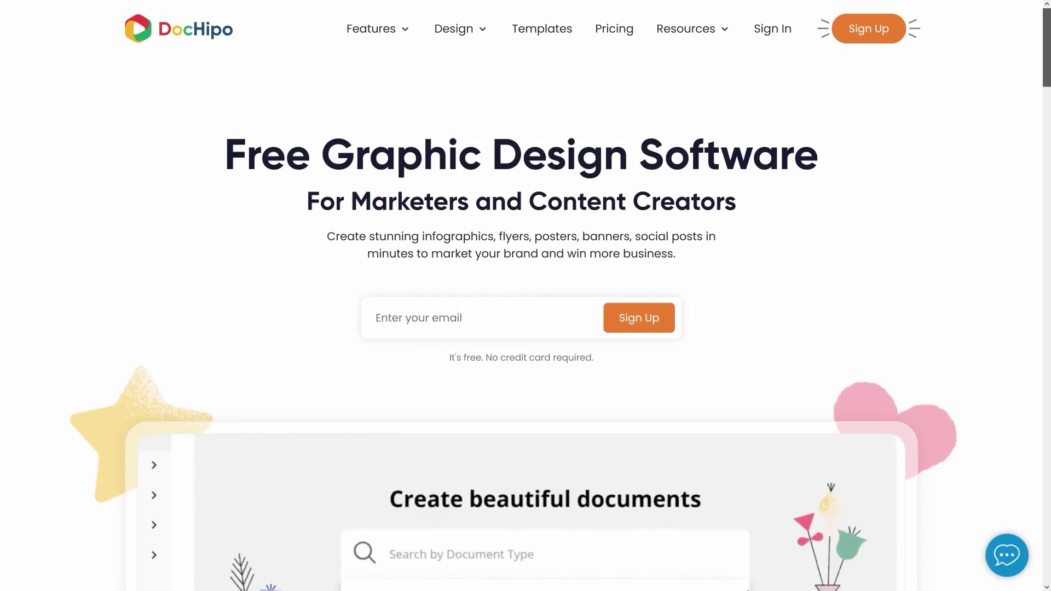
pyautogui.scroll(-5, 526, 329)
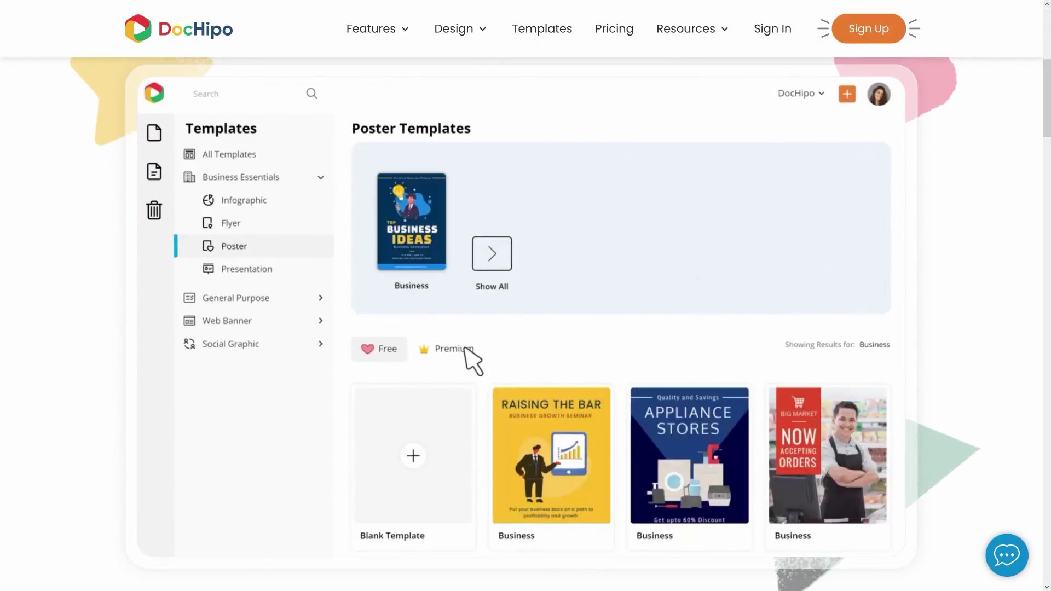